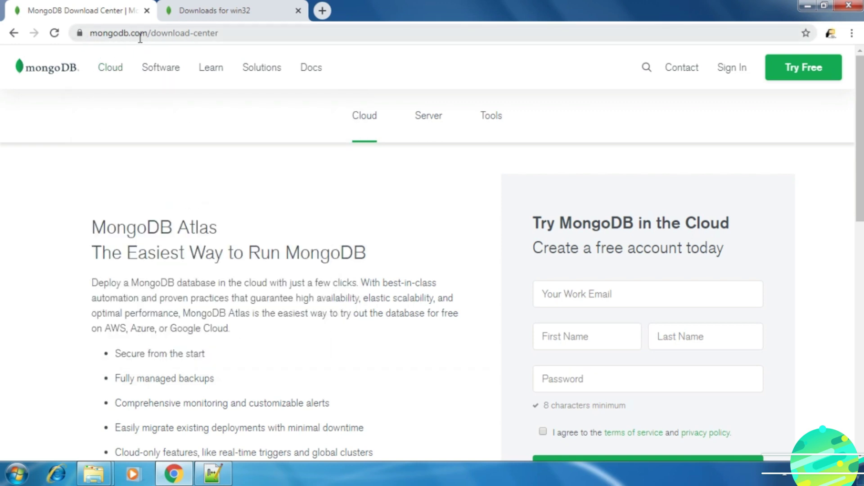
- Review the MongoDB Community Server download options with the MSI package and Windows x64 x64, plus the win32 downloads list
mouse_move(110, 72)
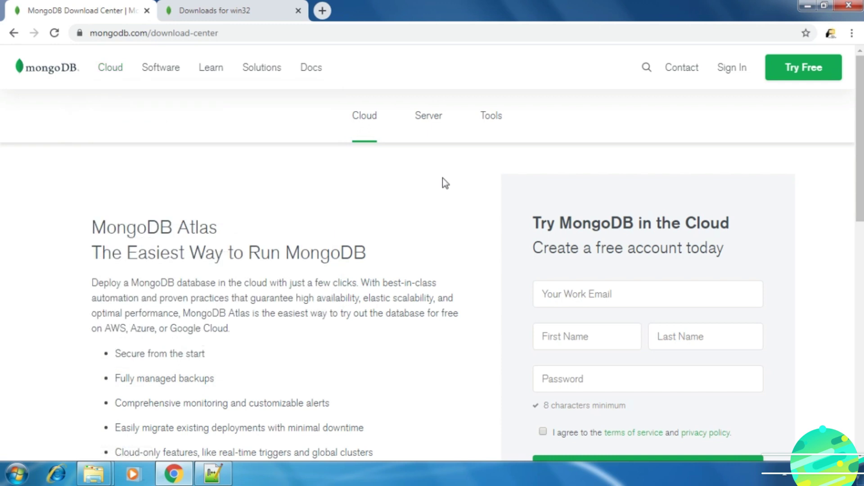
click(434, 131)
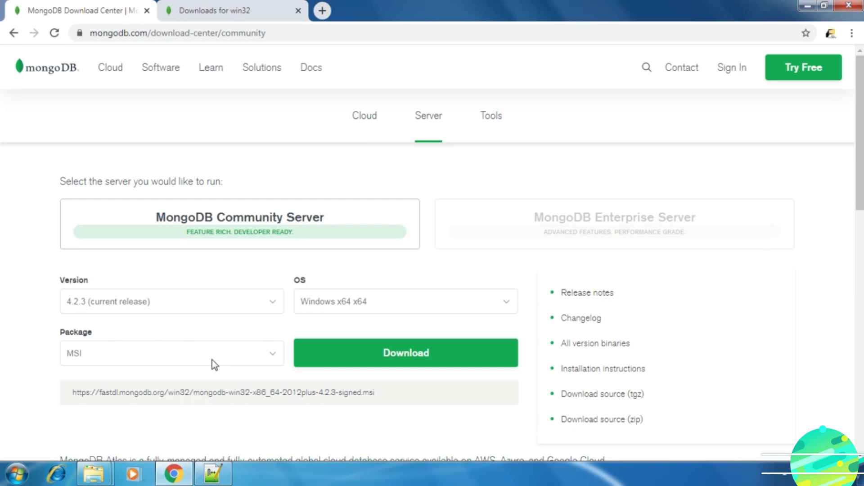
click(144, 360)
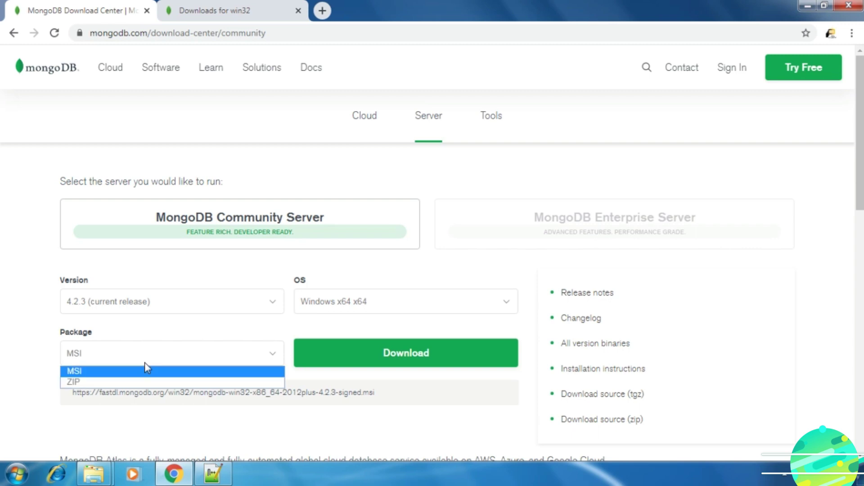
click(145, 370)
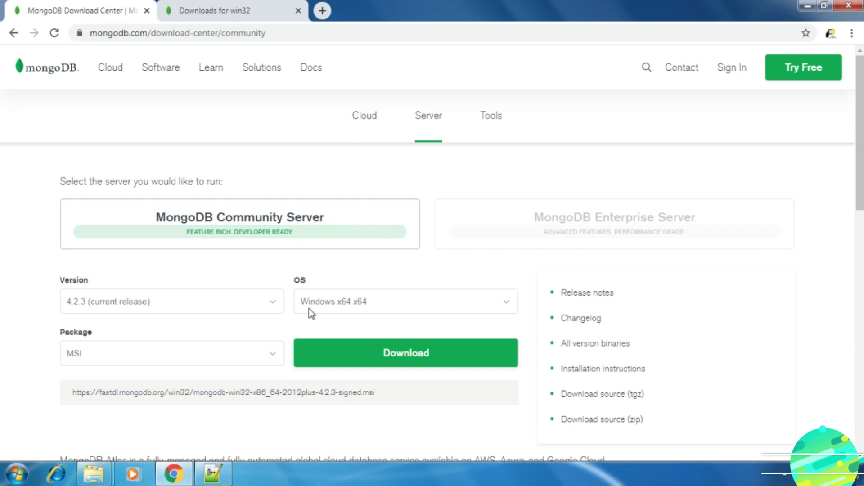
click(309, 313)
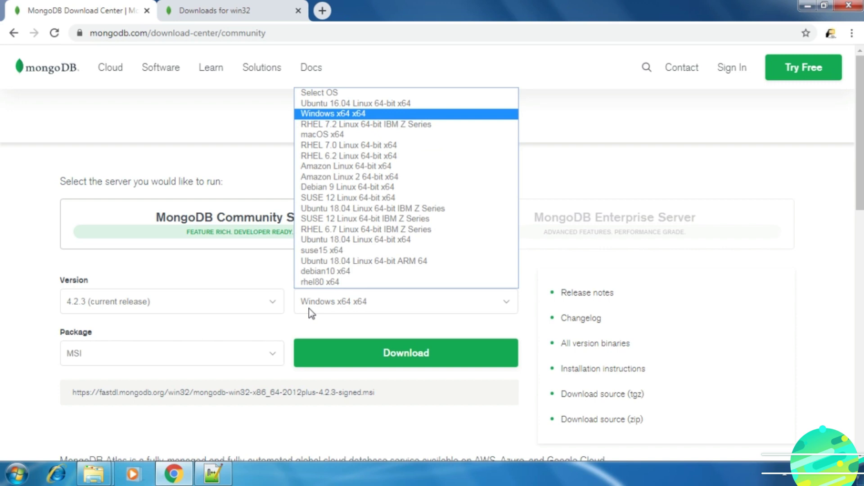
click(309, 310)
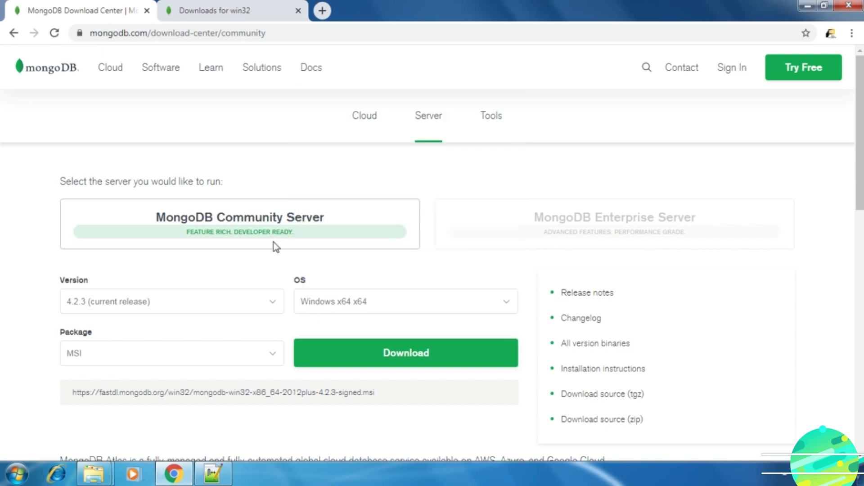
click(208, 10)
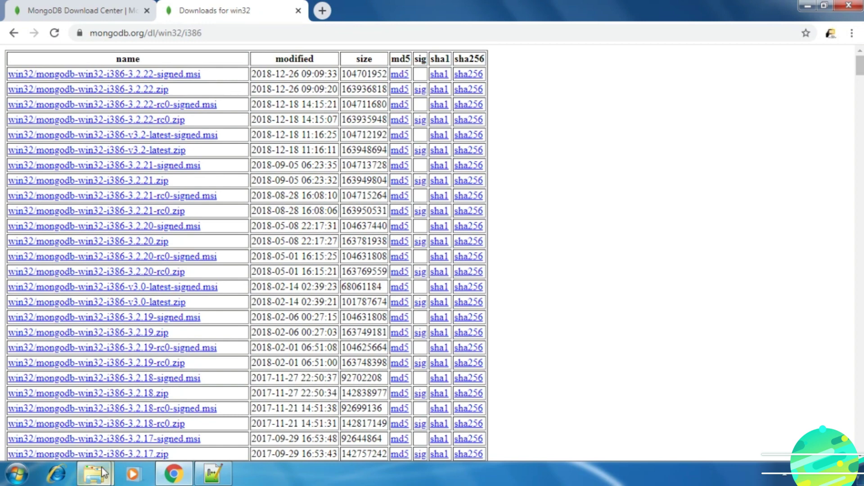
- Switch to the MongoDB folder in File Explorer, open Server\3.2\bin and select the mongod application
mouse_move(103, 474)
click(211, 406)
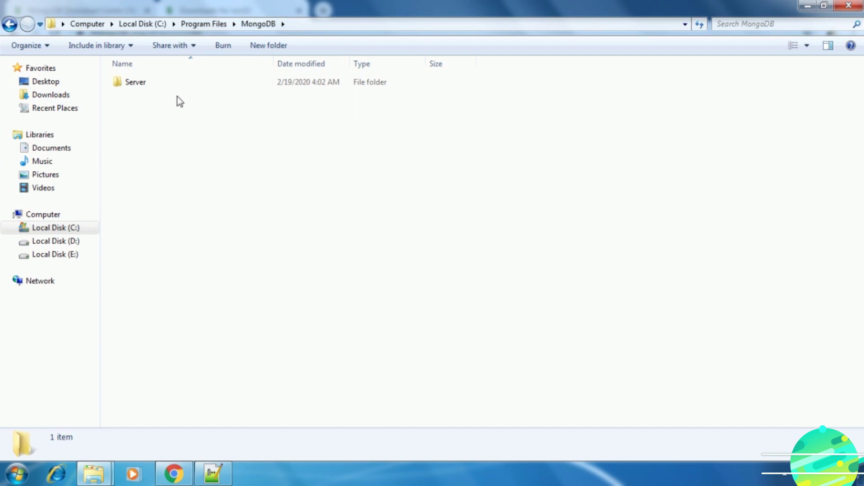
double_click(150, 85)
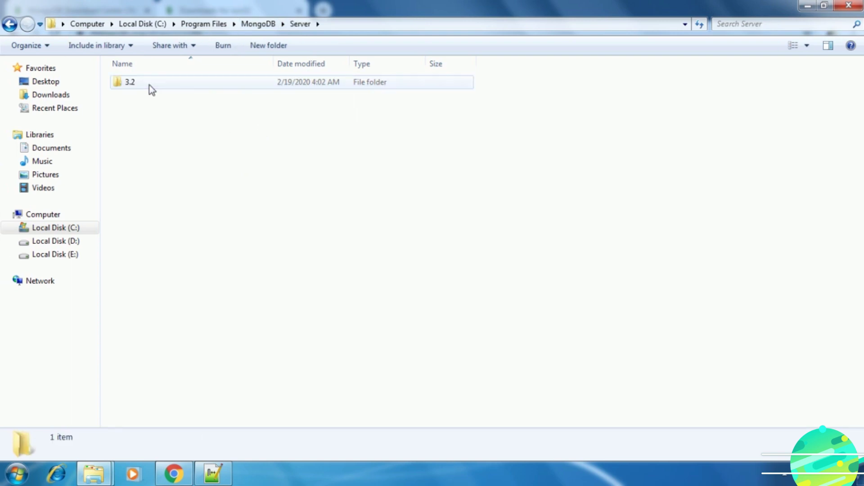
double_click(150, 85)
double_click(149, 85)
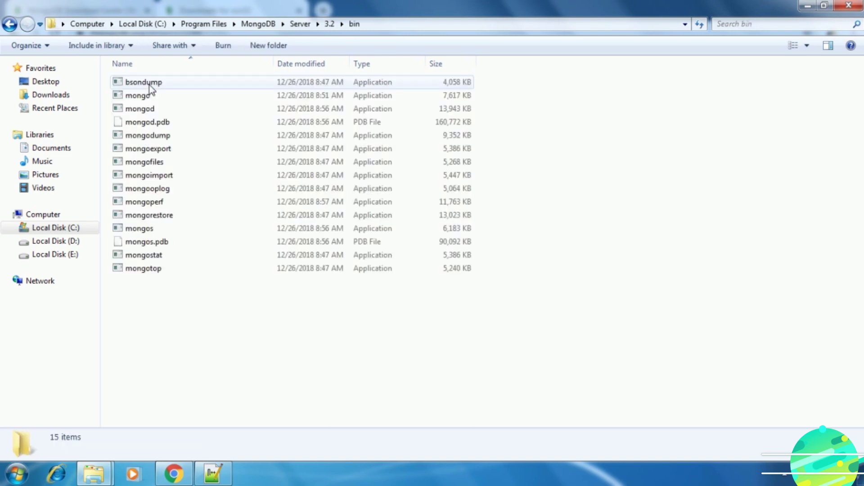
click(163, 110)
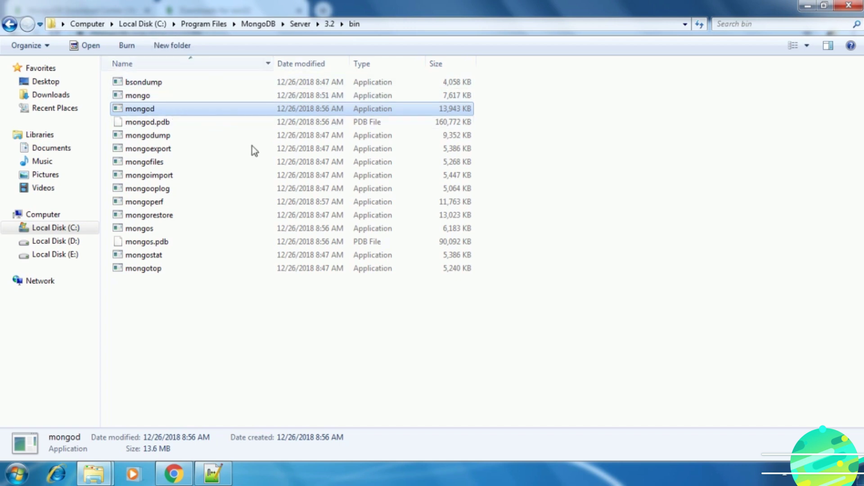
- Create a folder named data in the root of Local Disk (C:) and open it
mouse_move(97, 475)
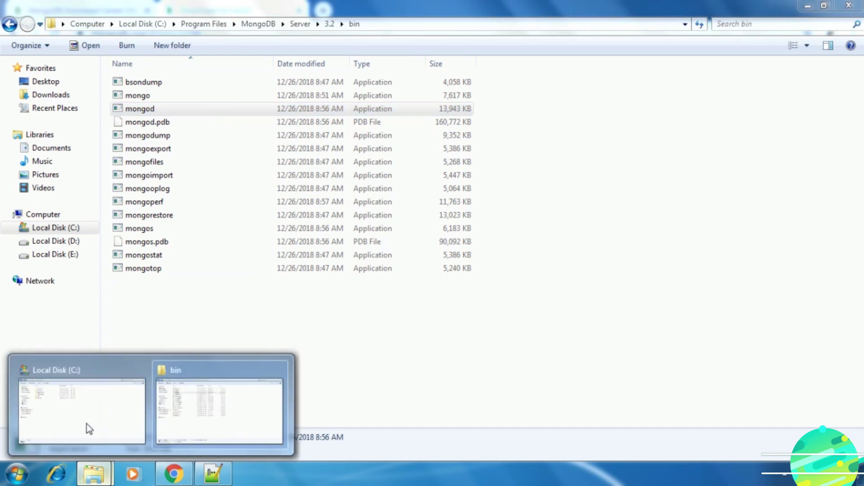
click(75, 374)
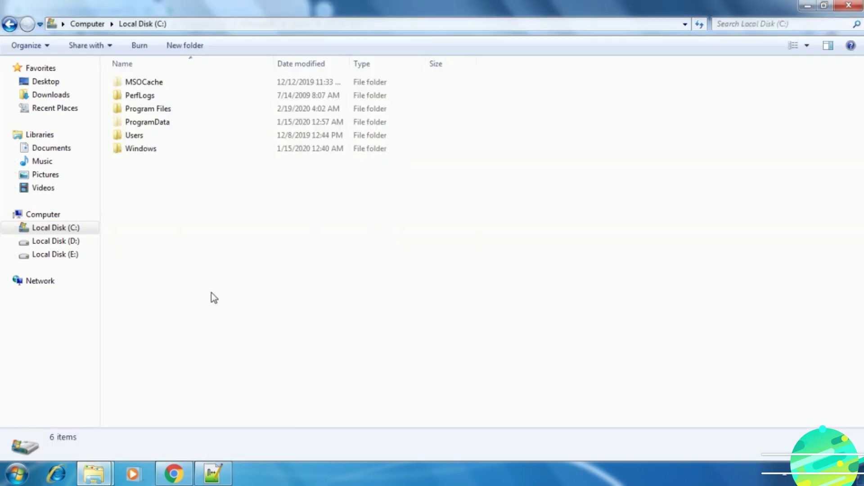
right_click(211, 293)
key(Up)
key(Up)
key(Right)
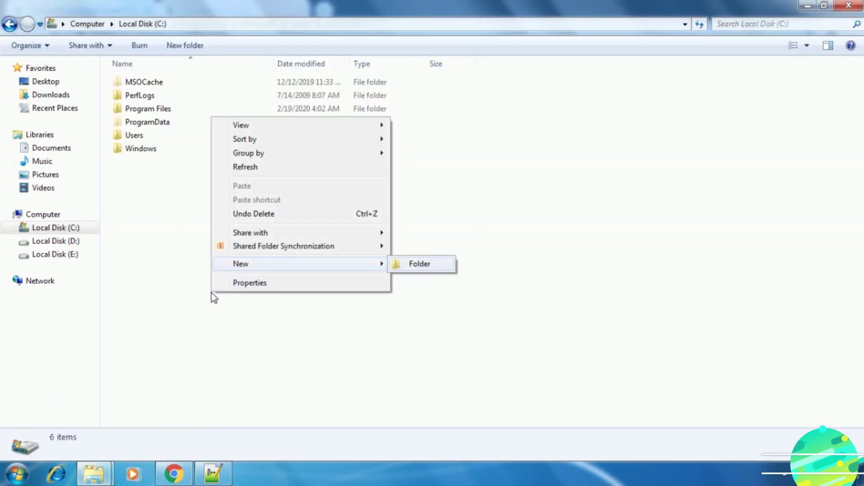
key(Return)
text(data)
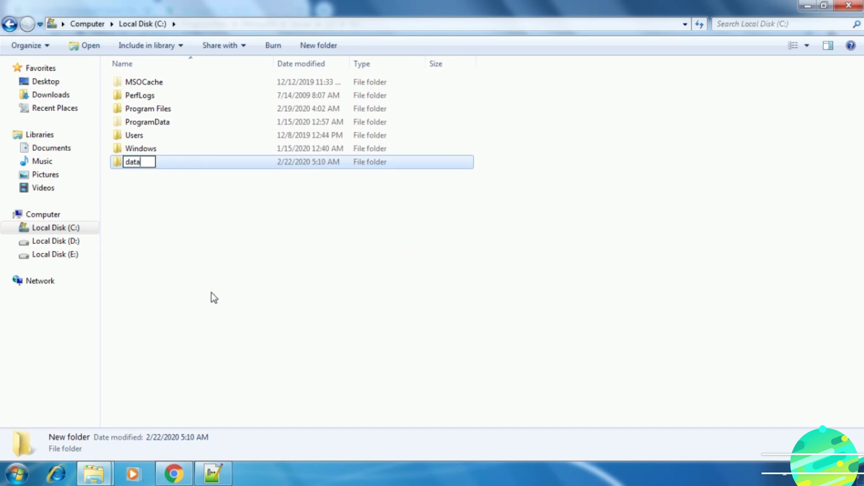
key(Return)
key(Return)
- Create a folder named db inside C:\data
right_click(212, 293)
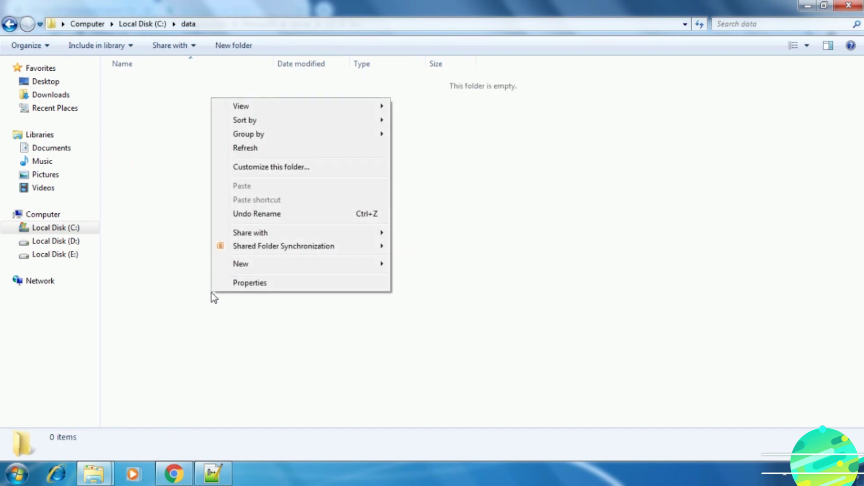
key(Up)
key(Up)
key(Right)
key(Return)
text(db)
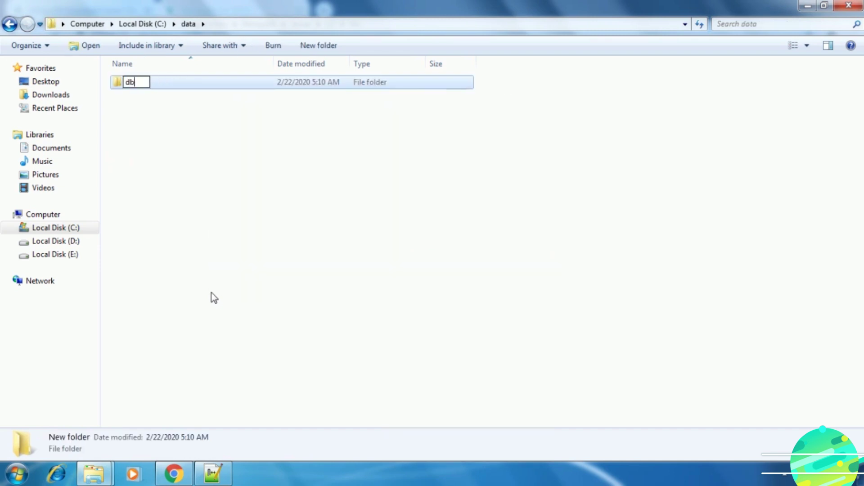
key(Return)
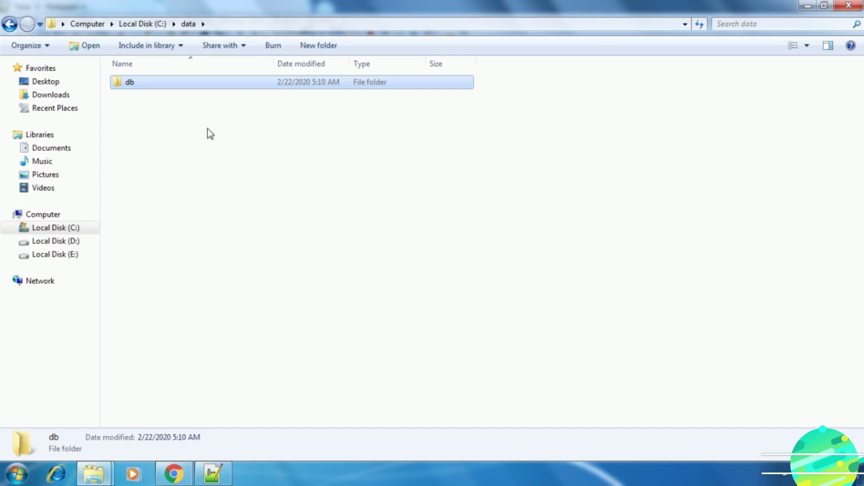
- Check the mongod --storageEngine=mmapv1 command in Notepad++ and return to the MongoDB bin folder in File Explorer
key(alt+Tab)
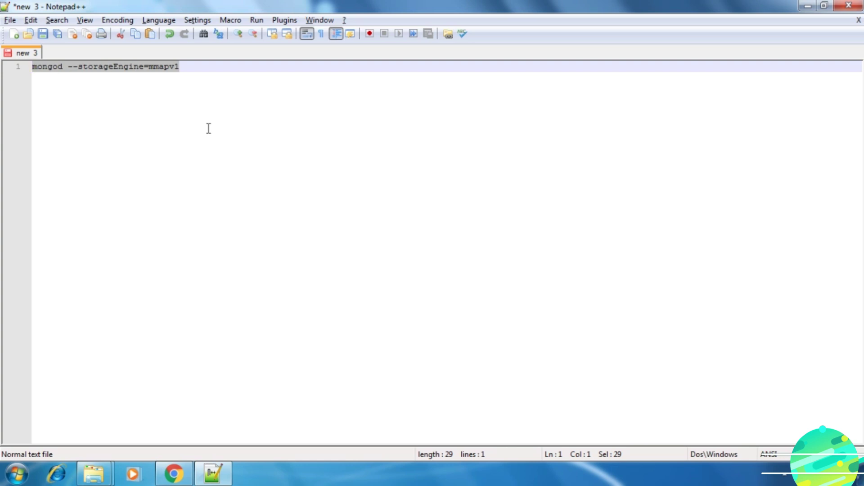
key(alt+Tab)
key(alt+Tab)
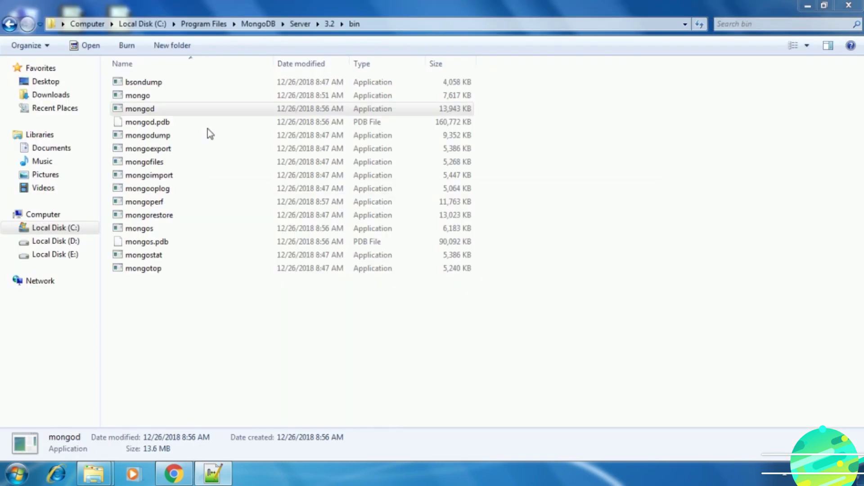
click(288, 333)
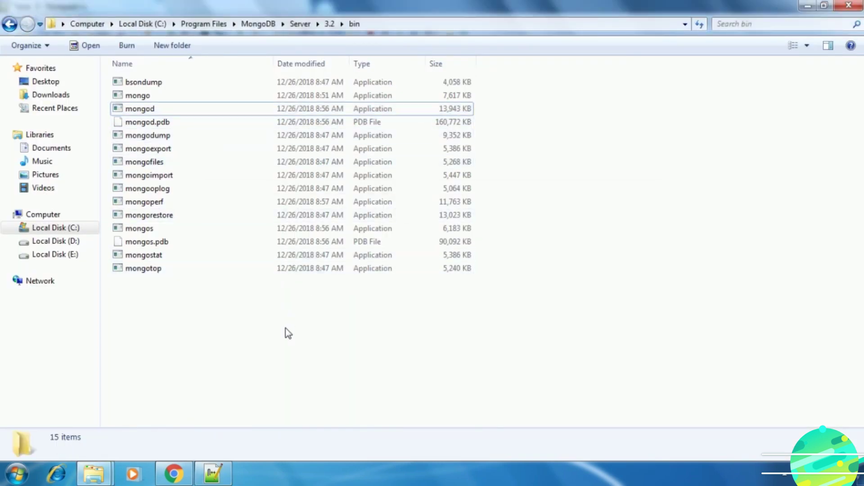
- Open a command prompt in the MongoDB bin folder and run mongod --storageEngine=mmapv1
key(alt+d)
text(cmd)
key(Return)
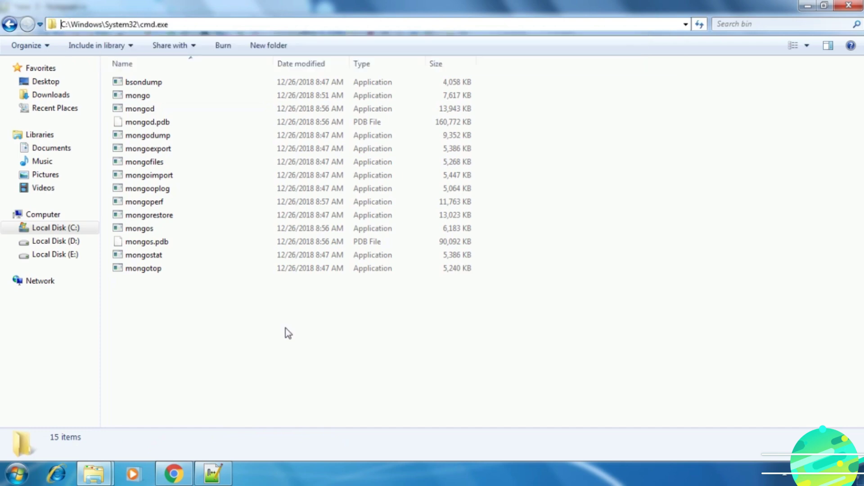
right_click(262, 171)
click(291, 209)
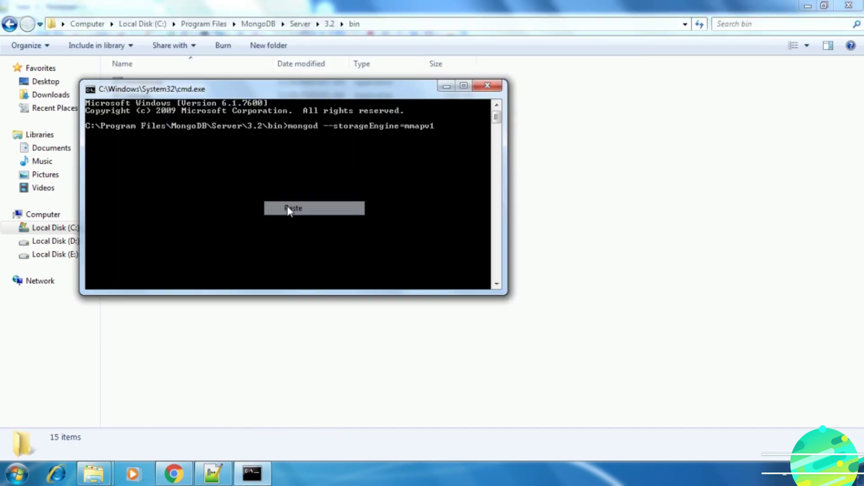
key(Return)
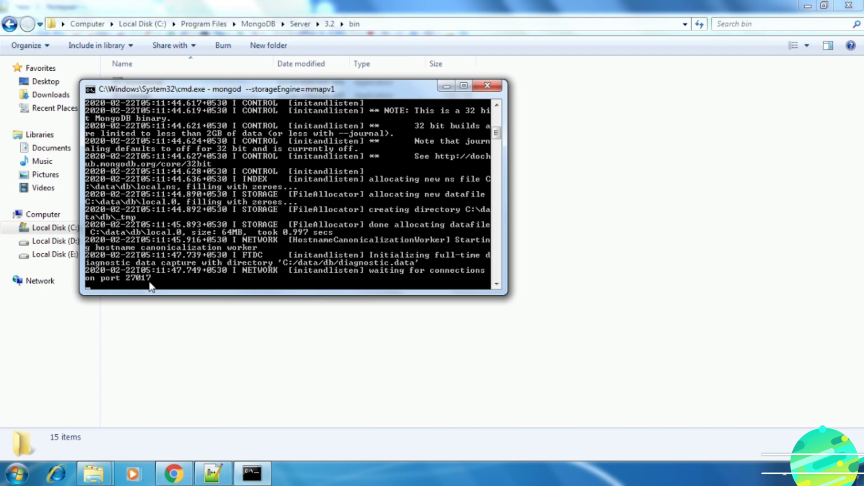
- Open the C:\data\db folder in File Explorer to examine the database files
mouse_move(96, 475)
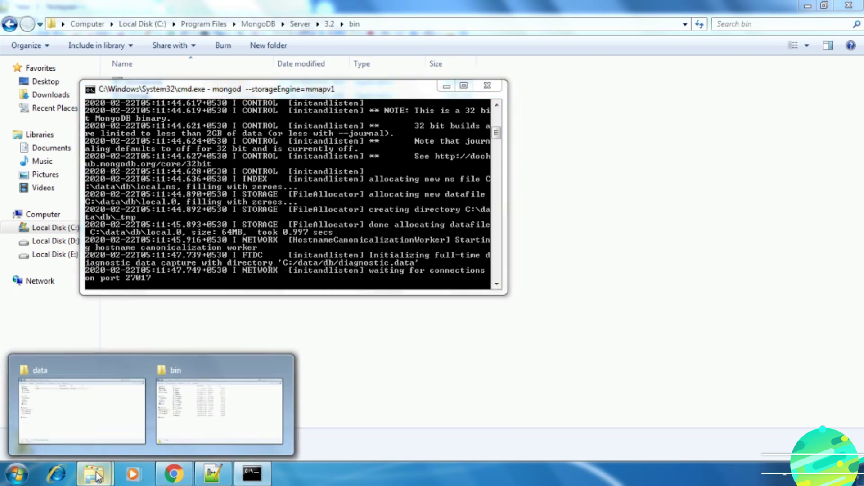
click(81, 405)
double_click(143, 85)
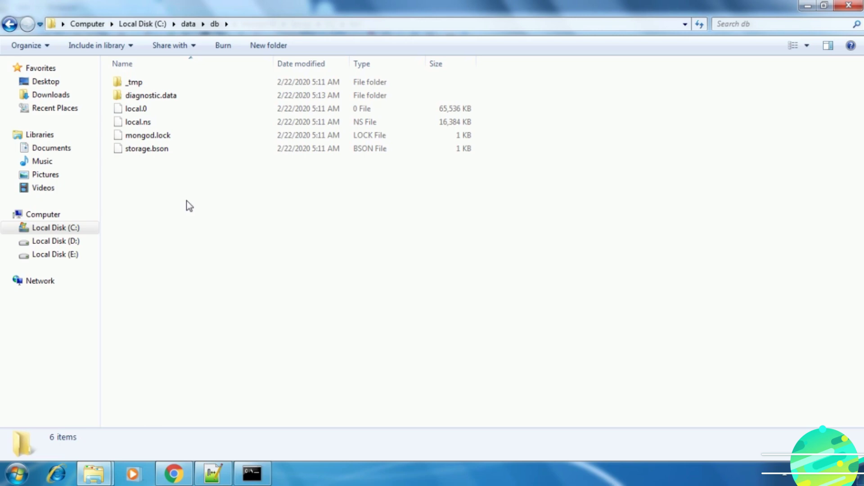
- Stop the running mongod server and close its command prompt window
click(263, 478)
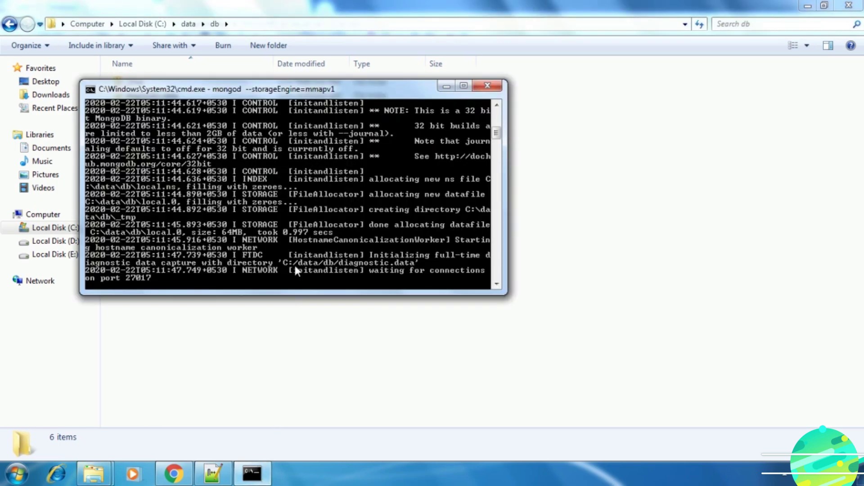
key(ctrl+c)
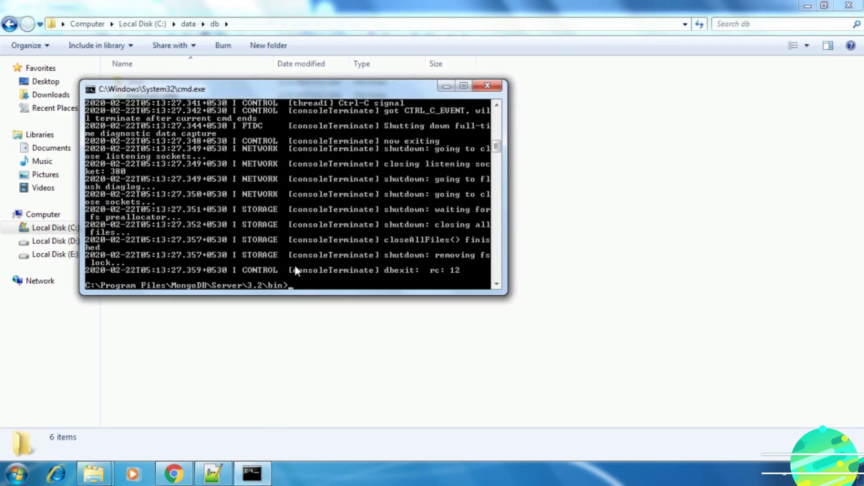
click(487, 87)
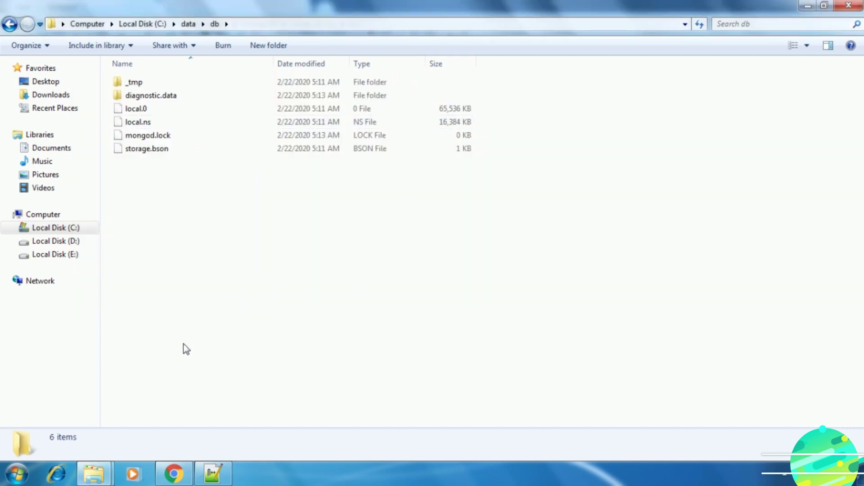
- Start the mongod application directly from the MongoDB 3.2 bin folder and reposition its console window
mouse_move(93, 473)
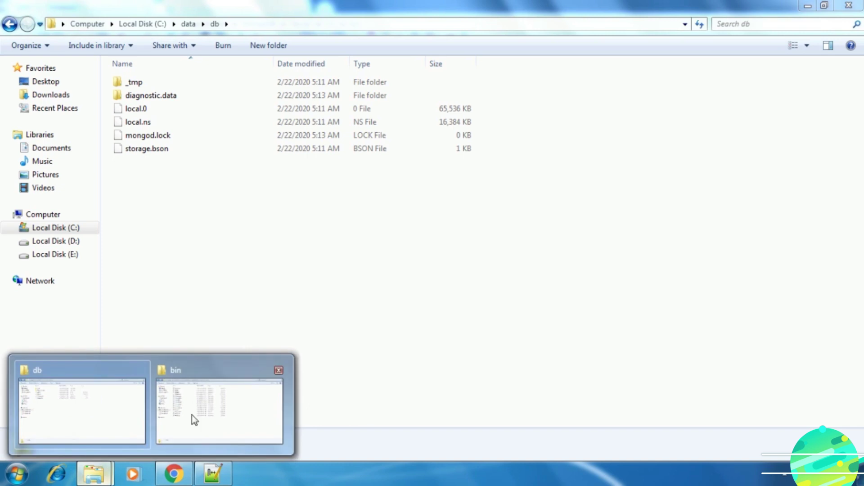
click(198, 414)
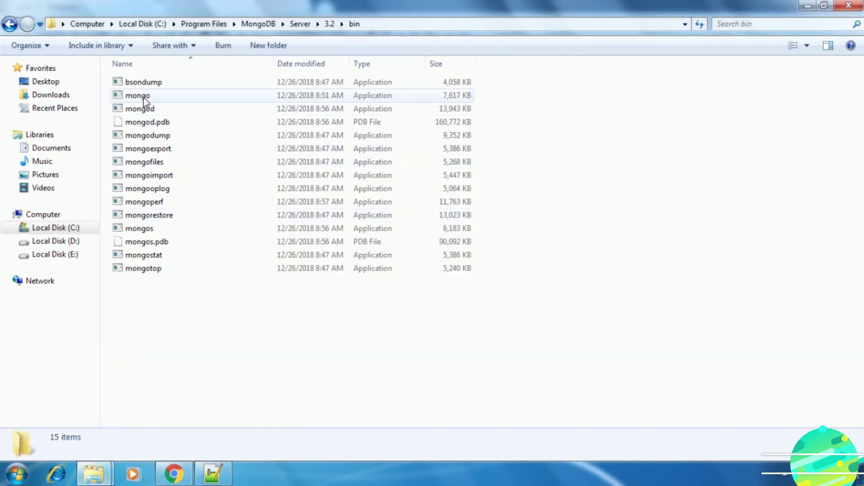
click(141, 112)
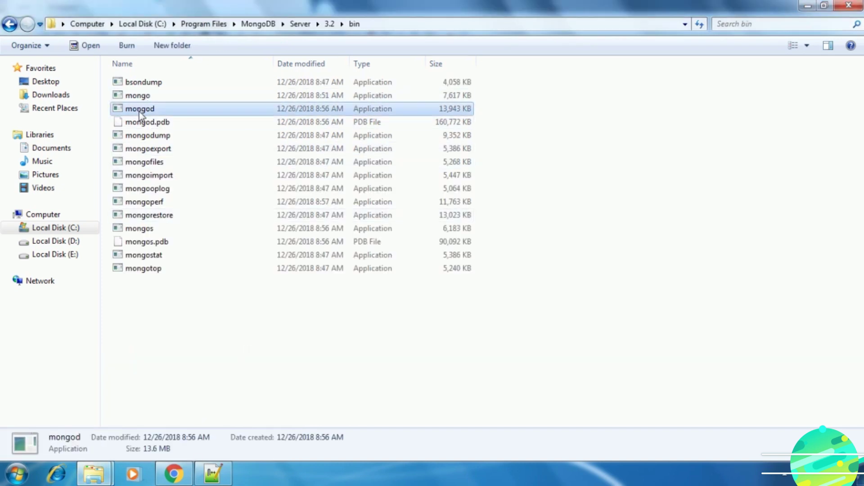
double_click(140, 109)
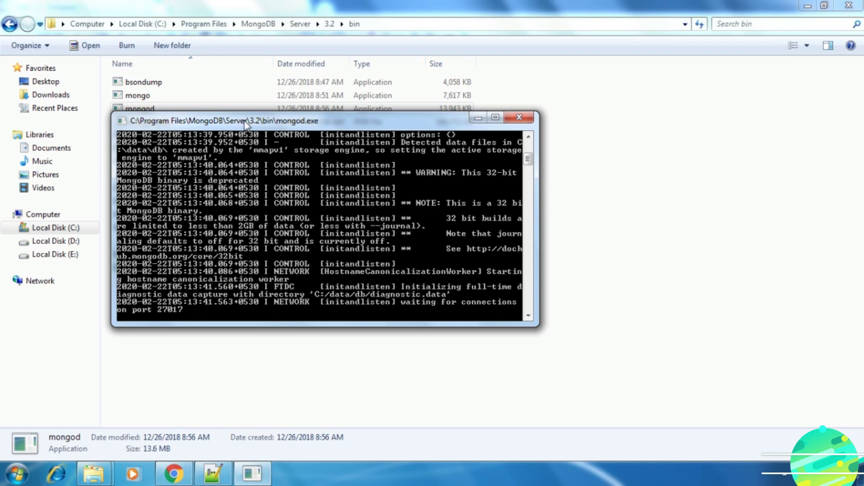
drag(245, 123, 264, 161)
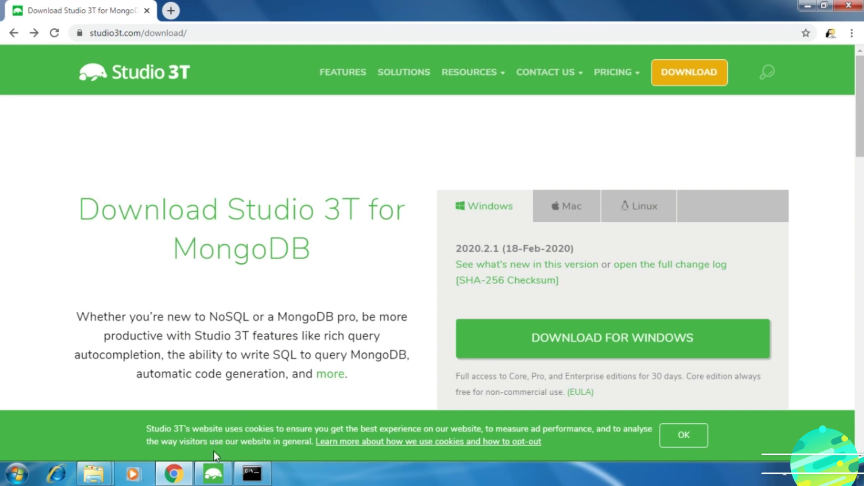
- Switch to Studio 3T, save a new connection named Local for the mongod server at localhost:27017, and connect to it
click(214, 473)
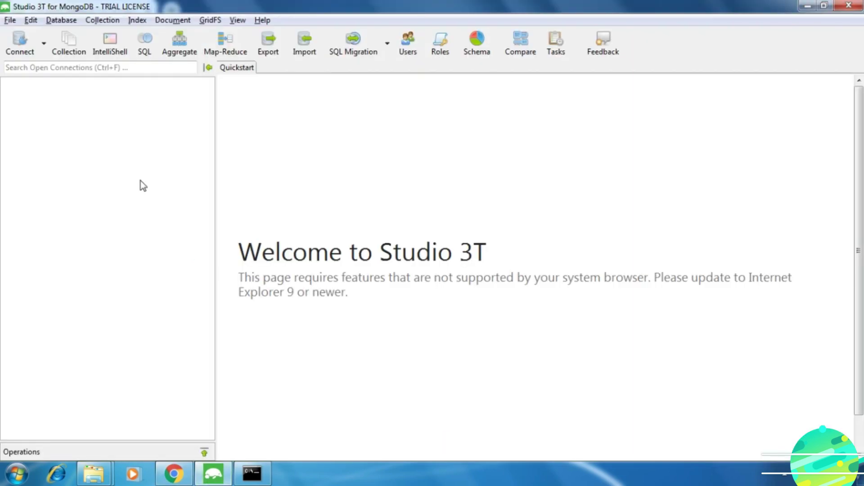
click(27, 57)
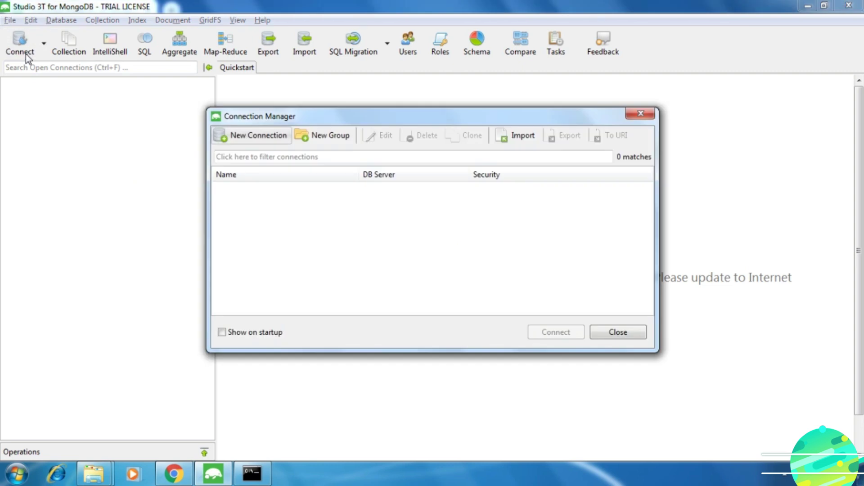
click(236, 141)
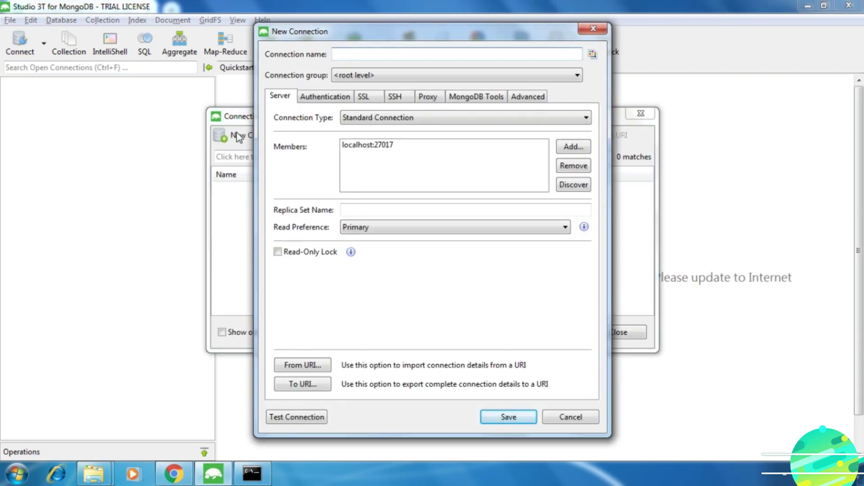
click(252, 472)
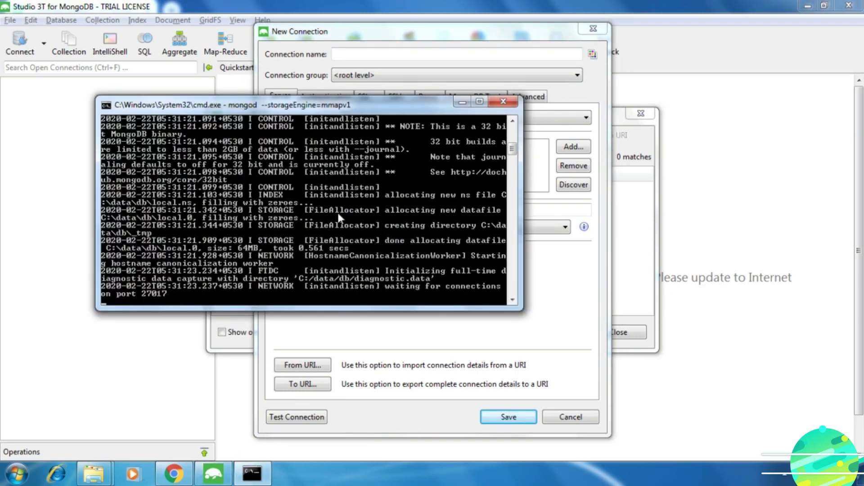
click(440, 50)
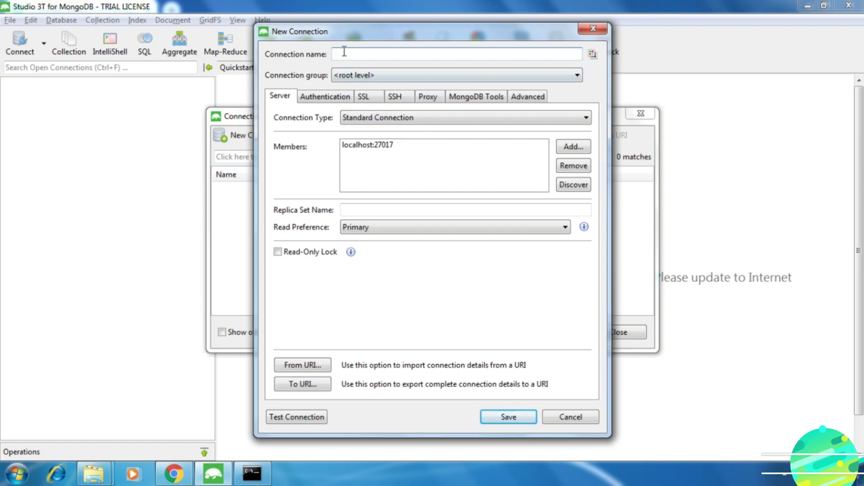
text(Local)
click(490, 421)
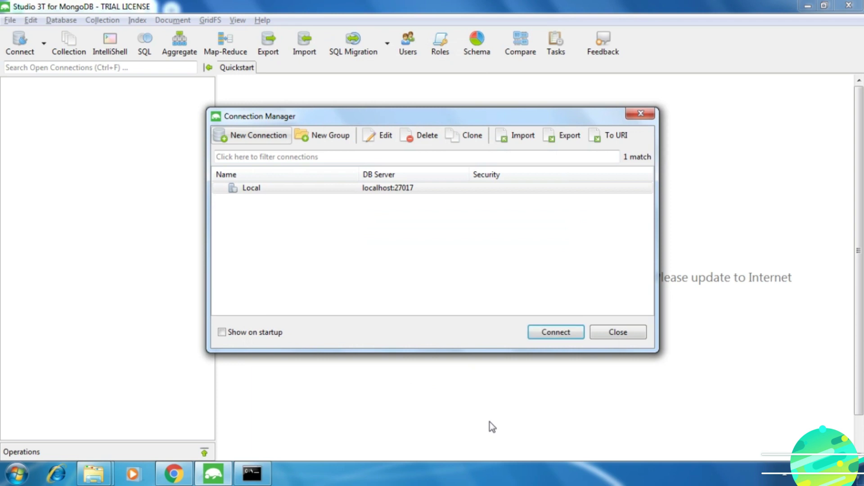
click(551, 336)
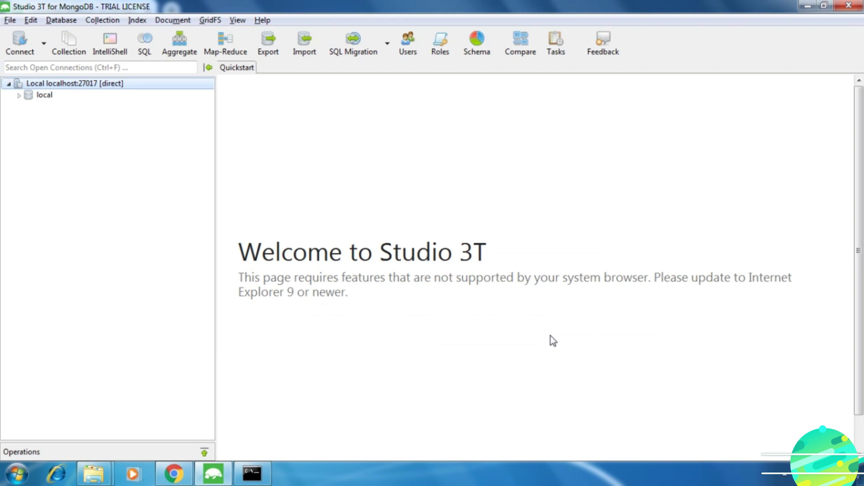
- Check the mongod console log for client connections and return to Studio 3T
click(421, 365)
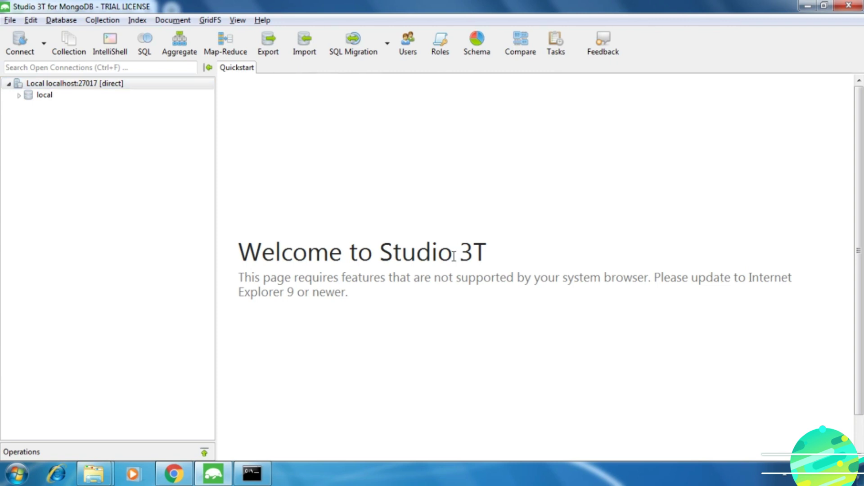
click(262, 479)
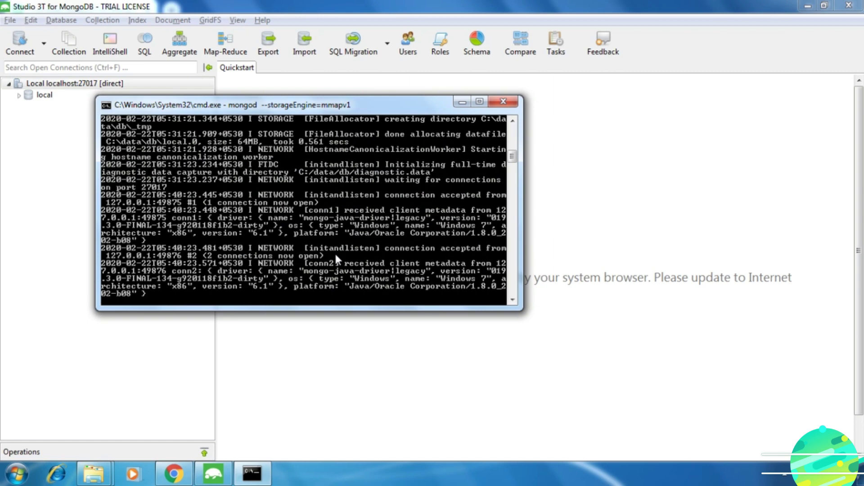
click(577, 223)
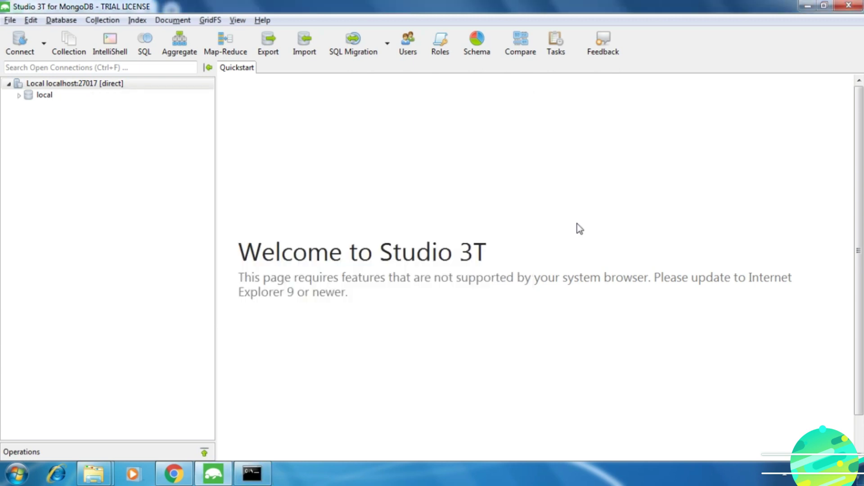